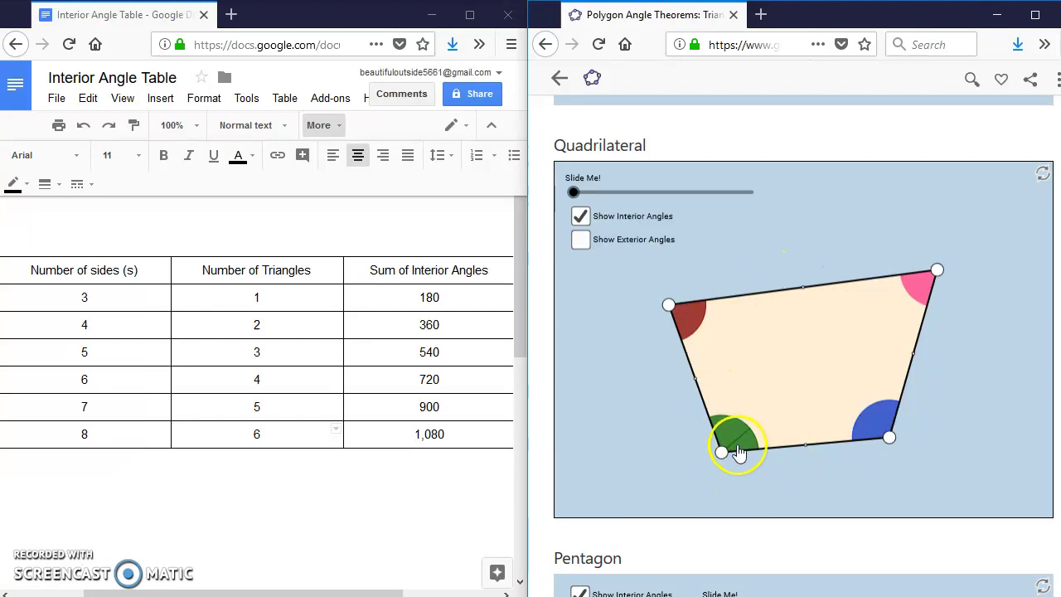
Drag the quadrilateral's bottom-left vertex up and right into the interior, creating a green reflex angle.
{"action": "left_click_drag", "start_coordinate": [721, 455], "coordinate": [838, 342]}
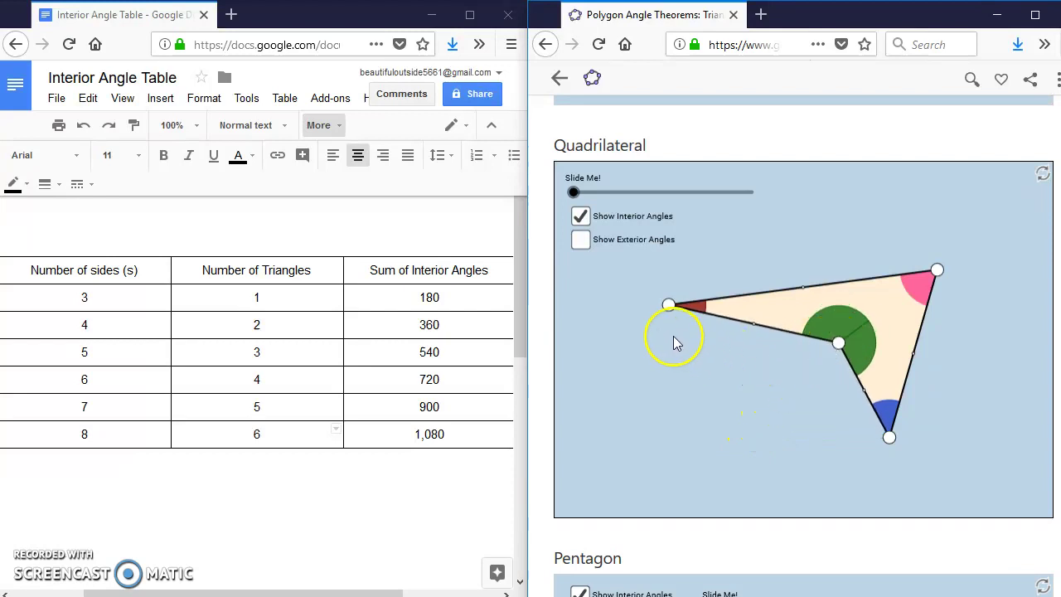
Slide the quadrilateral's 'Slide Me!' slider to the right end to separate its angles along parallel lines.
{"action": "left_click", "coordinate": [573, 193]}
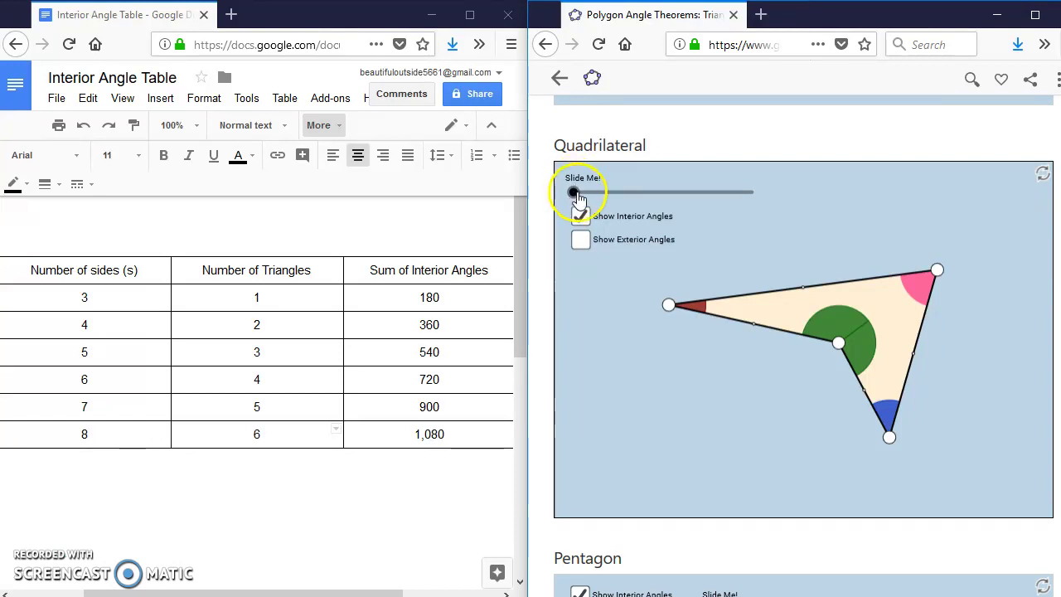
{"action": "left_click_drag", "start_coordinate": [578, 199], "coordinate": [756, 220]}
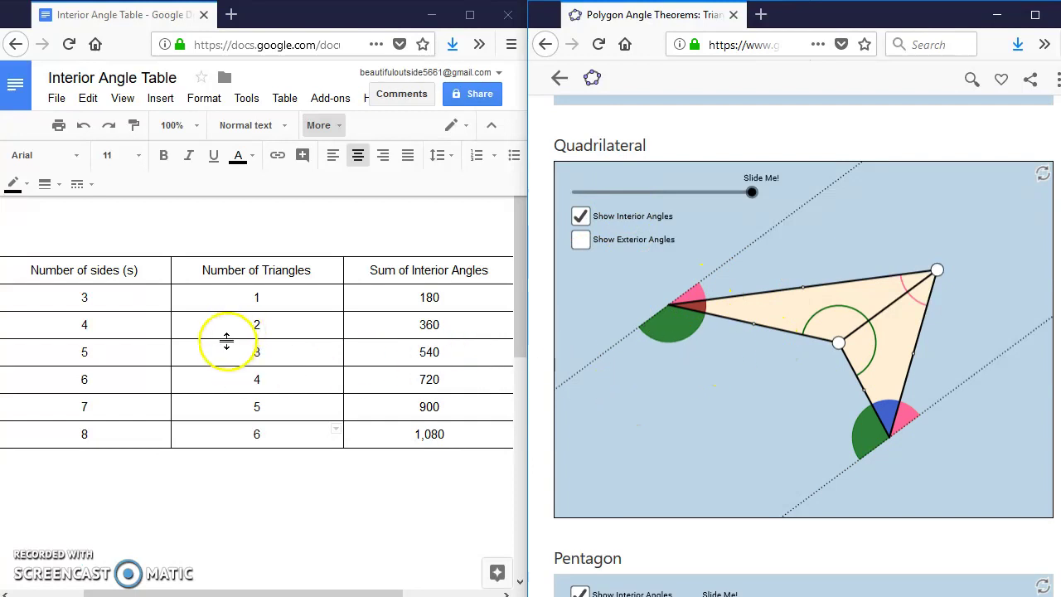
{"action": "left_click", "coordinate": [87, 322]}
{"action": "left_click", "coordinate": [140, 311]}
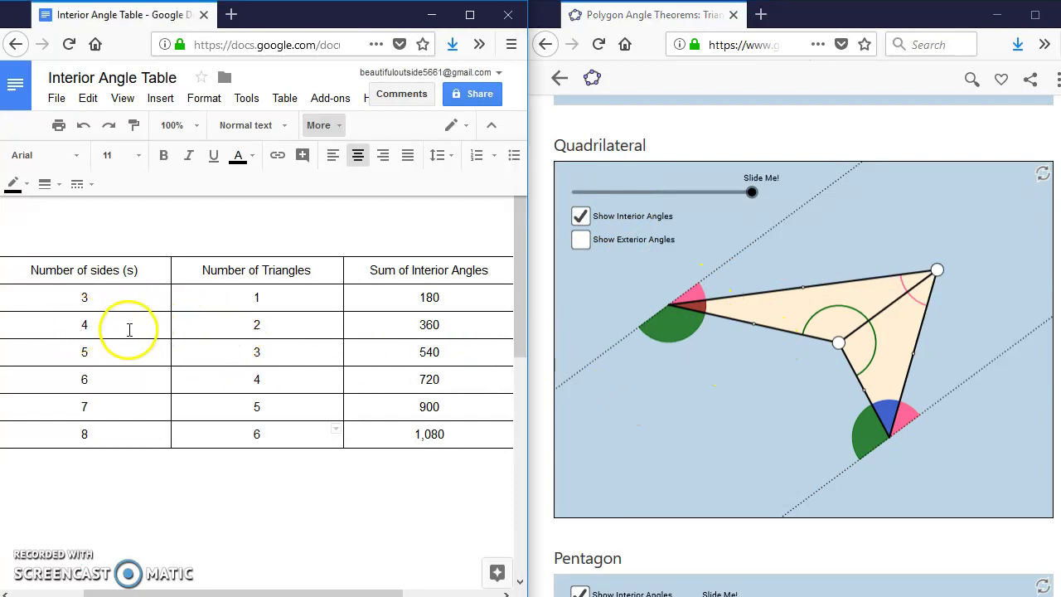
{"action": "left_click_drag", "start_coordinate": [66, 329], "coordinate": [460, 328]}
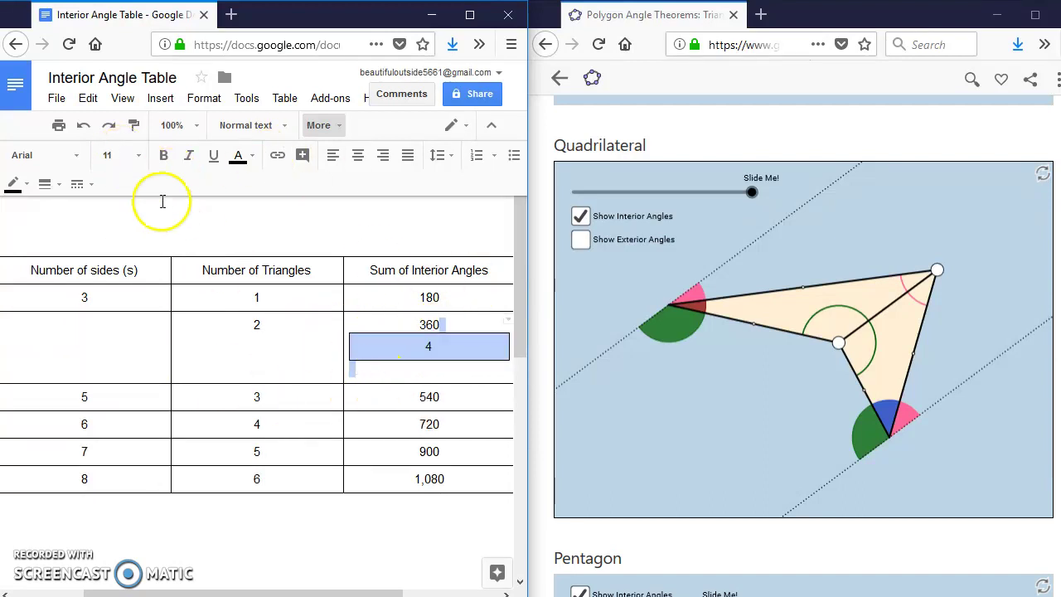
{"action": "left_click", "coordinate": [930, 315]}
{"action": "key", "text": "ctrl+z"}
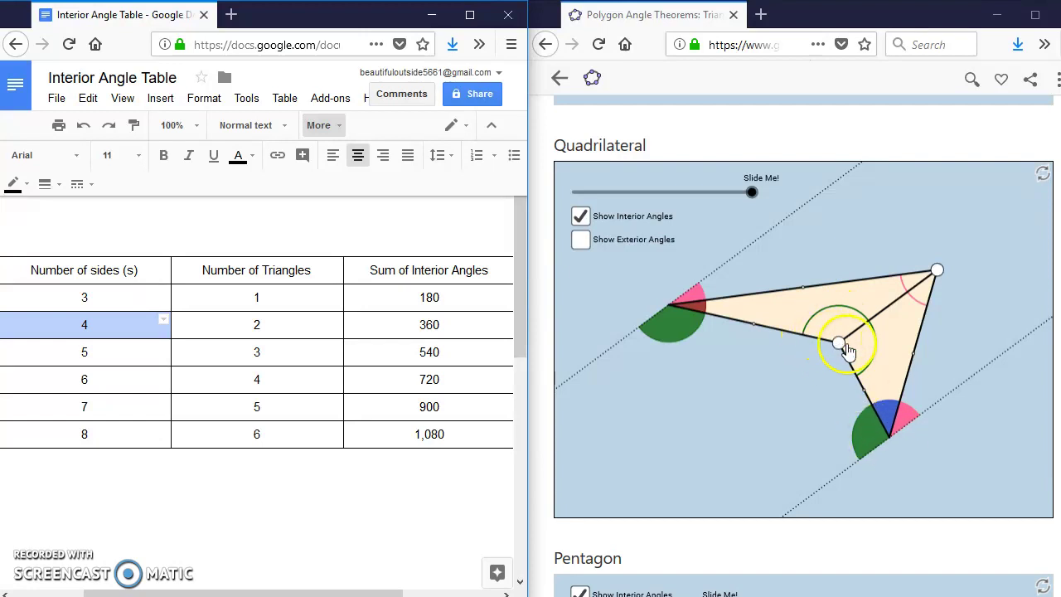
Pull the inner vertex back out to make the quadrilateral convex and return 'Slide Me!' to the left end.
{"action": "mouse_move", "coordinate": [845, 346]}
{"action": "left_mouse_down"}
{"action": "mouse_move", "coordinate": [769, 421]}
{"action": "mouse_move", "coordinate": [795, 386]}
{"action": "mouse_move", "coordinate": [860, 350]}
{"action": "mouse_move", "coordinate": [846, 352]}
{"action": "left_mouse_up"}
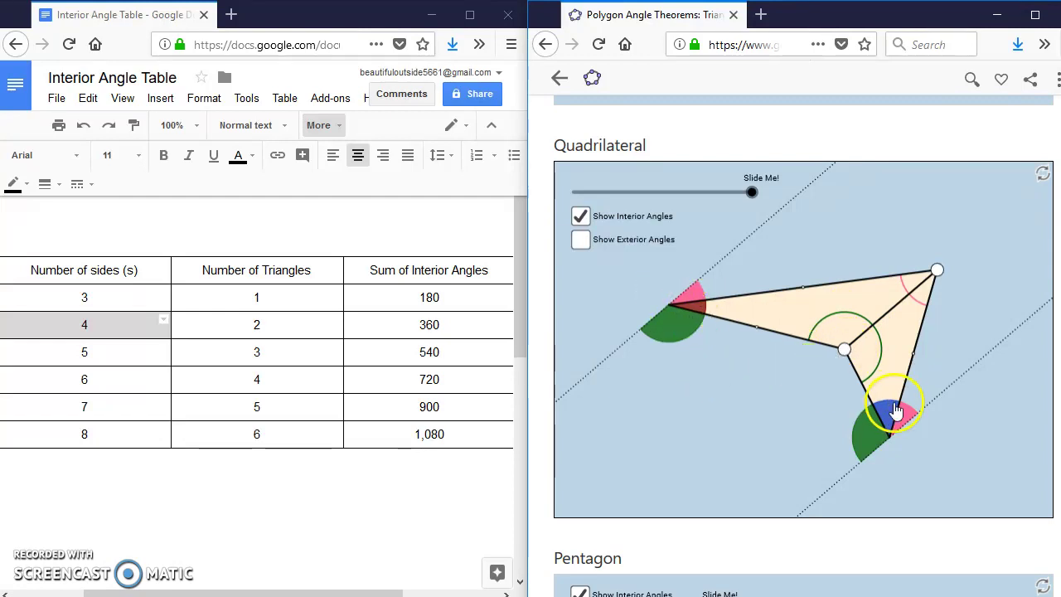
{"action": "left_click_drag", "start_coordinate": [844, 352], "coordinate": [741, 442]}
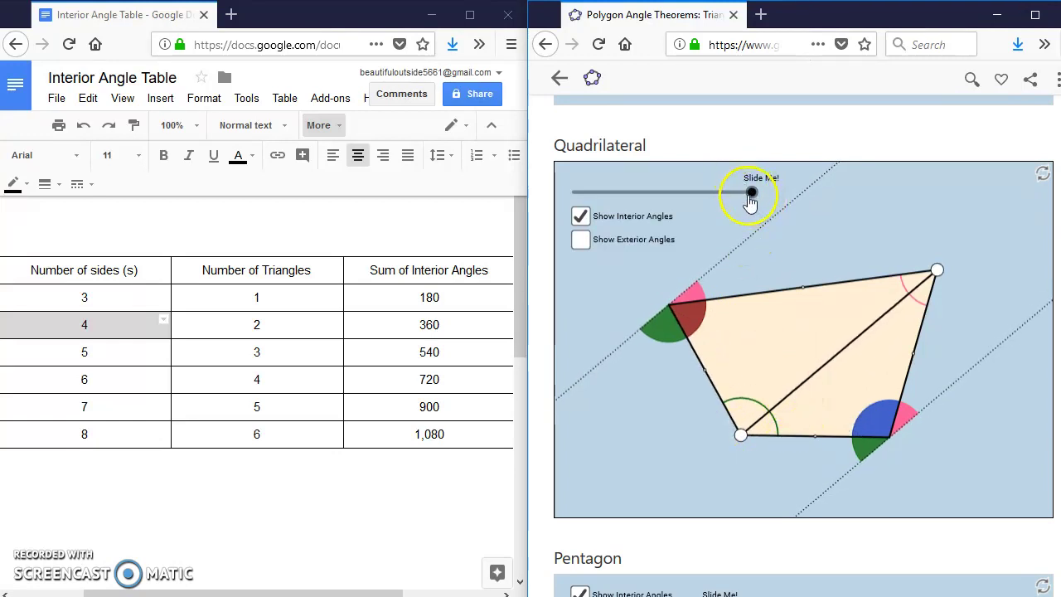
{"action": "left_click_drag", "start_coordinate": [728, 213], "coordinate": [572, 268]}
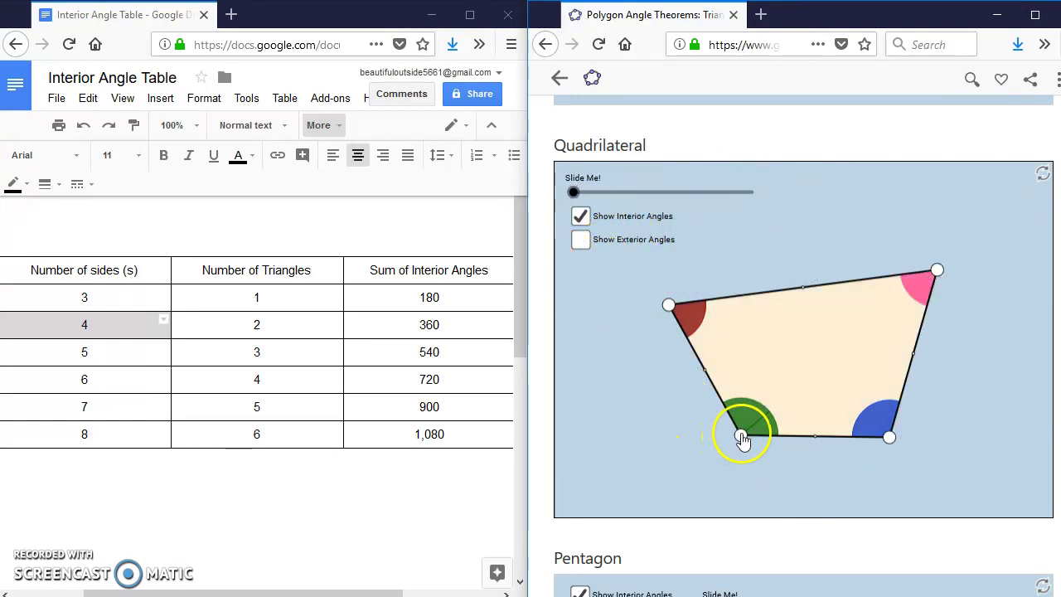
{"action": "left_click_drag", "start_coordinate": [740, 443], "coordinate": [736, 442]}
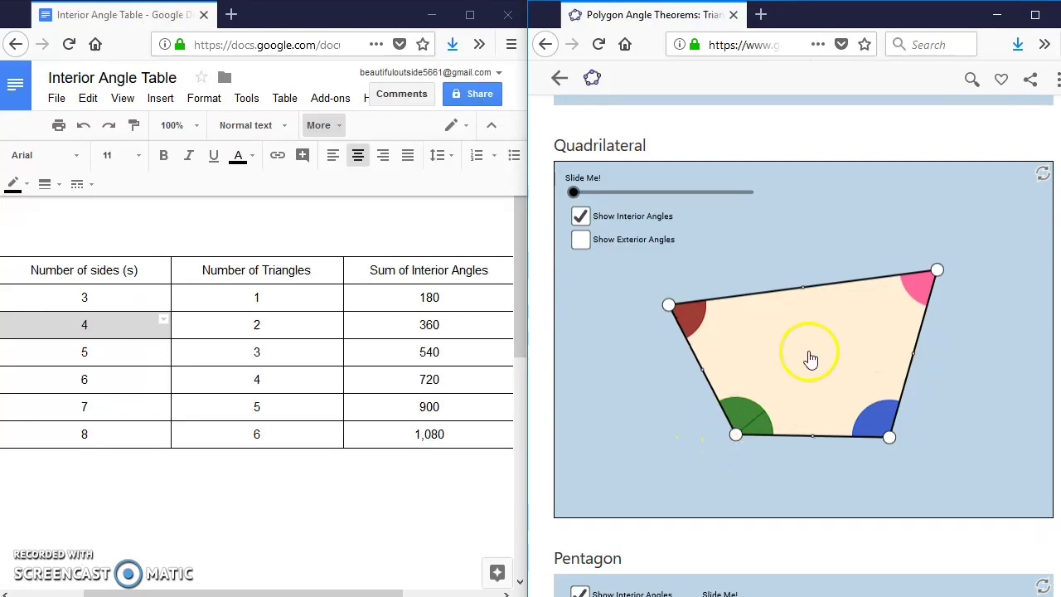
Pull the bottom-left vertex inward to make the quadrilateral concave and slide 'Slide Me!' fully right.
{"action": "left_click", "coordinate": [753, 415]}
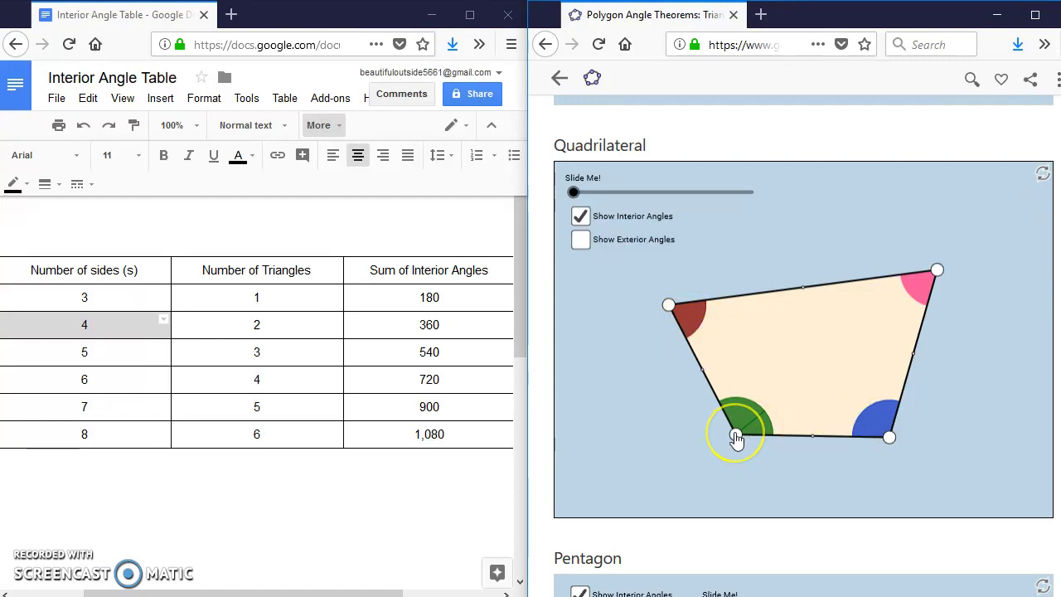
{"action": "left_click_drag", "start_coordinate": [736, 437], "coordinate": [860, 337]}
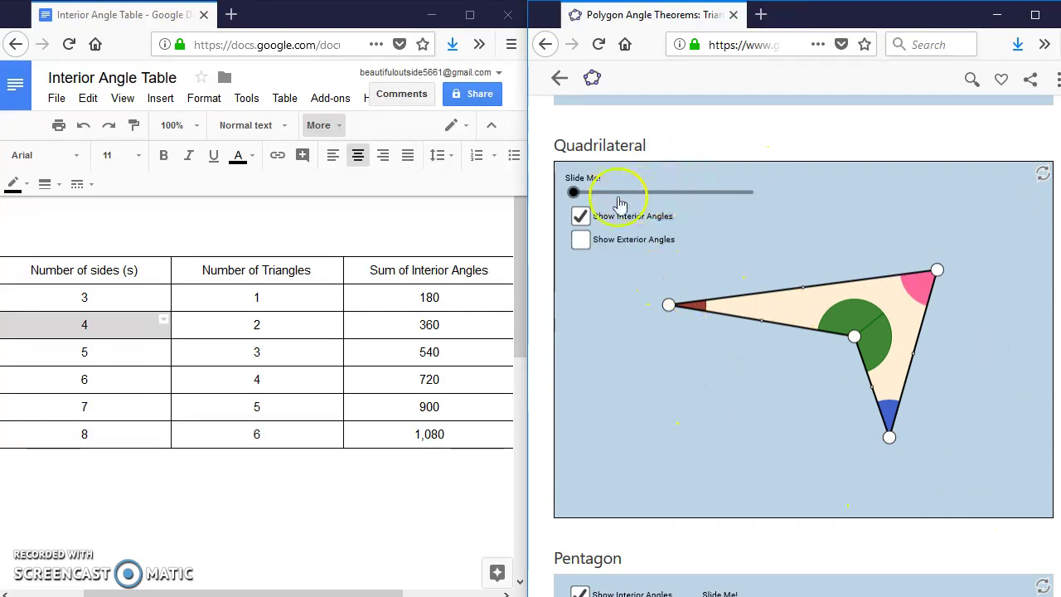
{"action": "mouse_move", "coordinate": [573, 193]}
{"action": "left_mouse_down"}
{"action": "mouse_move", "coordinate": [643, 197]}
{"action": "mouse_move", "coordinate": [751, 240]}
{"action": "left_mouse_up"}
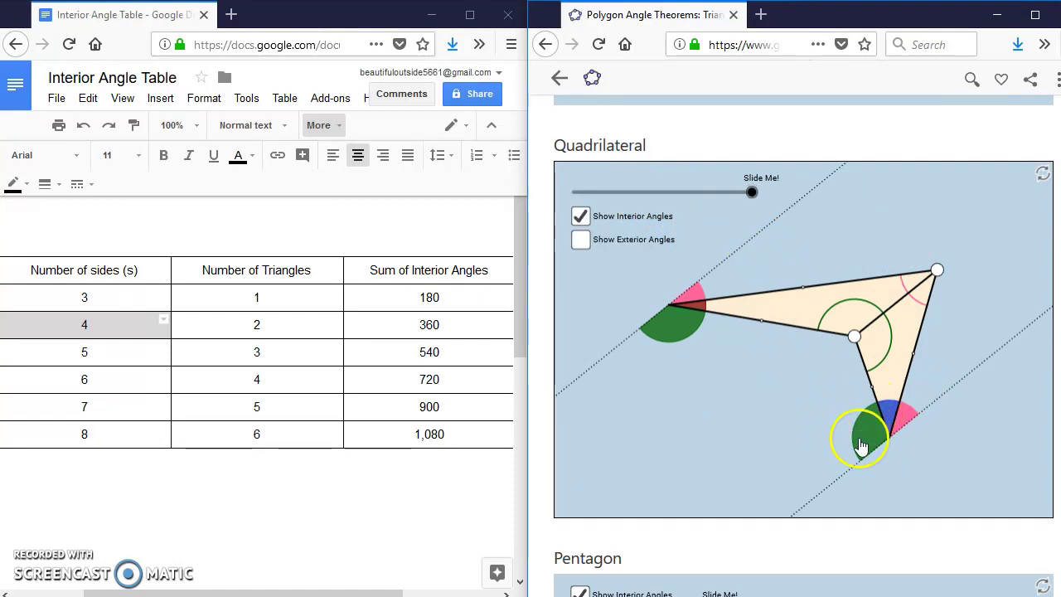
Shift the lower vertex right and move the middle vertex down-left into a shallow concave shape.
{"action": "left_click_drag", "start_coordinate": [860, 446], "coordinate": [894, 427]}
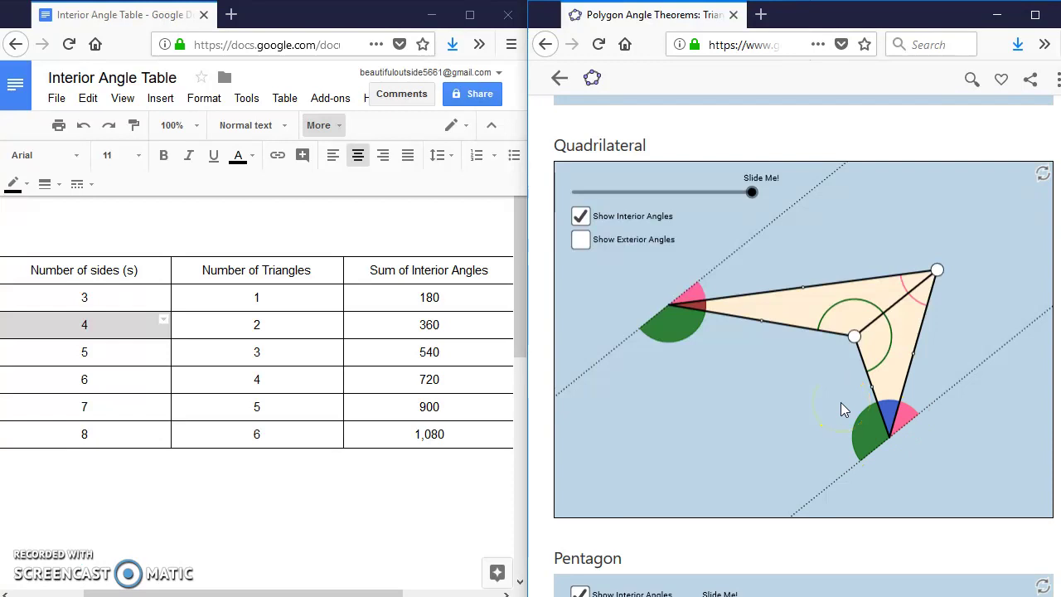
{"action": "left_click", "coordinate": [903, 409]}
{"action": "left_click", "coordinate": [811, 355]}
{"action": "left_click_drag", "start_coordinate": [853, 344], "coordinate": [791, 391]}
Pull the Pentagon applet's right vertex inward and stretch the lower-right corner, forming a pink reflex angle.
{"action": "scroll", "coordinate": [804, 346], "scroll_direction": "down", "scroll_amount": 1}
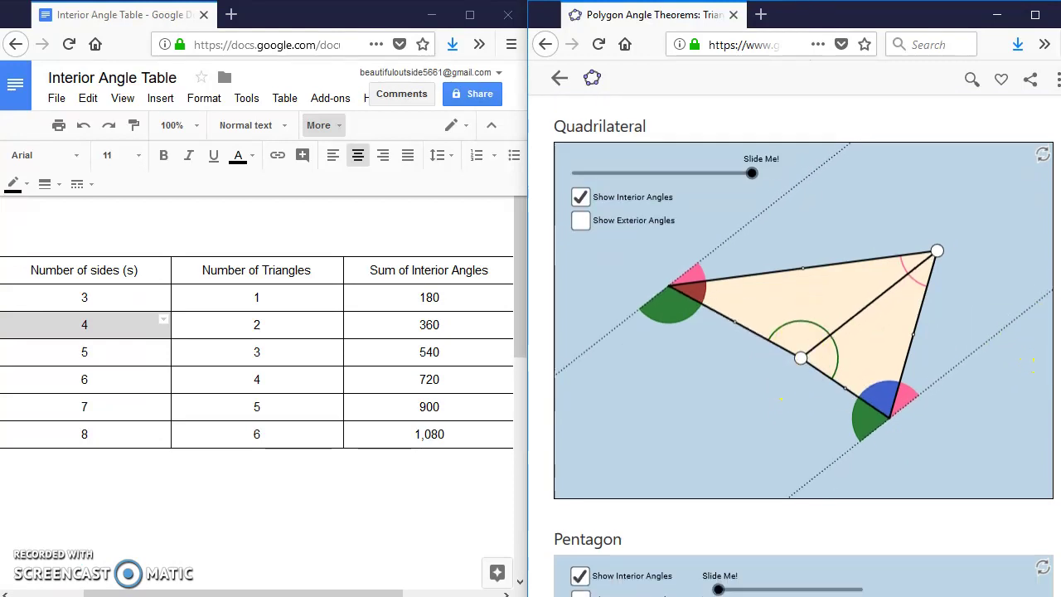
{"action": "scroll", "coordinate": [803, 346], "scroll_direction": "down", "scroll_amount": 4}
{"action": "scroll", "coordinate": [803, 345], "scroll_direction": "down", "scroll_amount": 2}
{"action": "scroll", "coordinate": [803, 345], "scroll_direction": "down", "scroll_amount": 2}
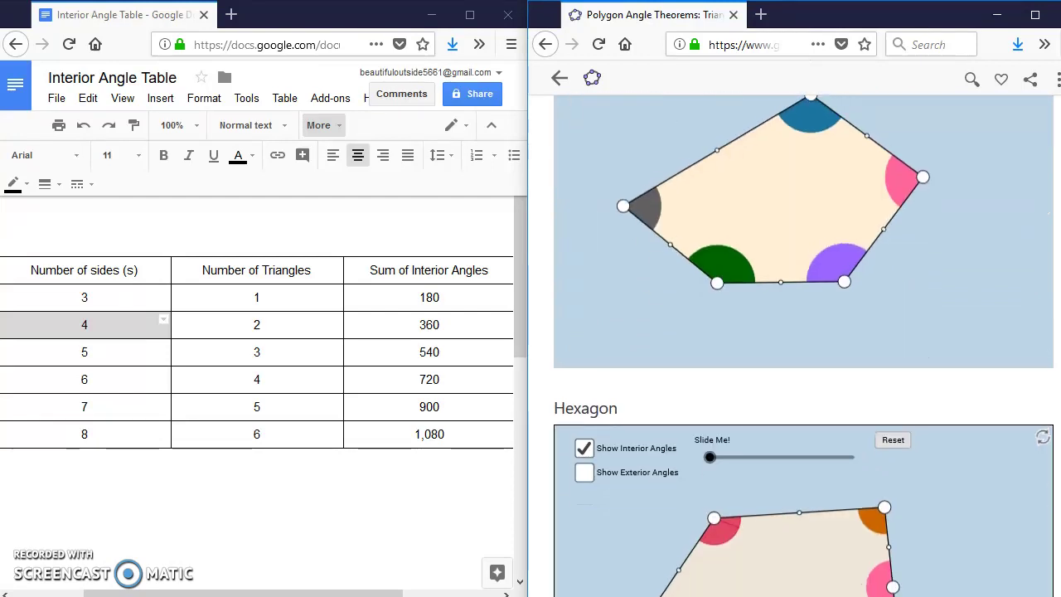
{"action": "scroll", "coordinate": [834, 434], "scroll_direction": "up", "scroll_amount": 4}
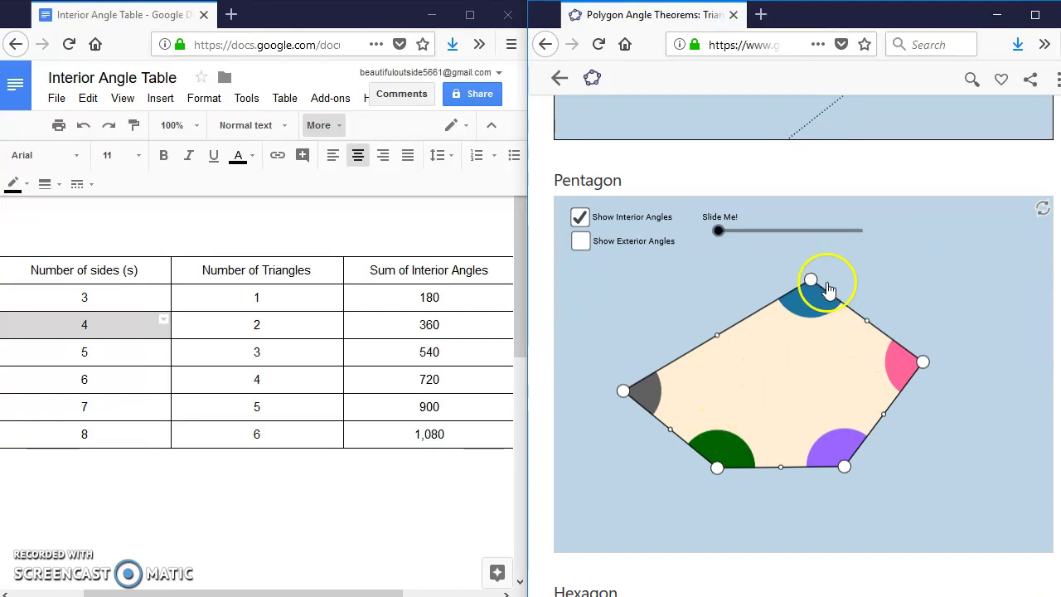
{"action": "left_click_drag", "start_coordinate": [921, 372], "coordinate": [790, 378]}
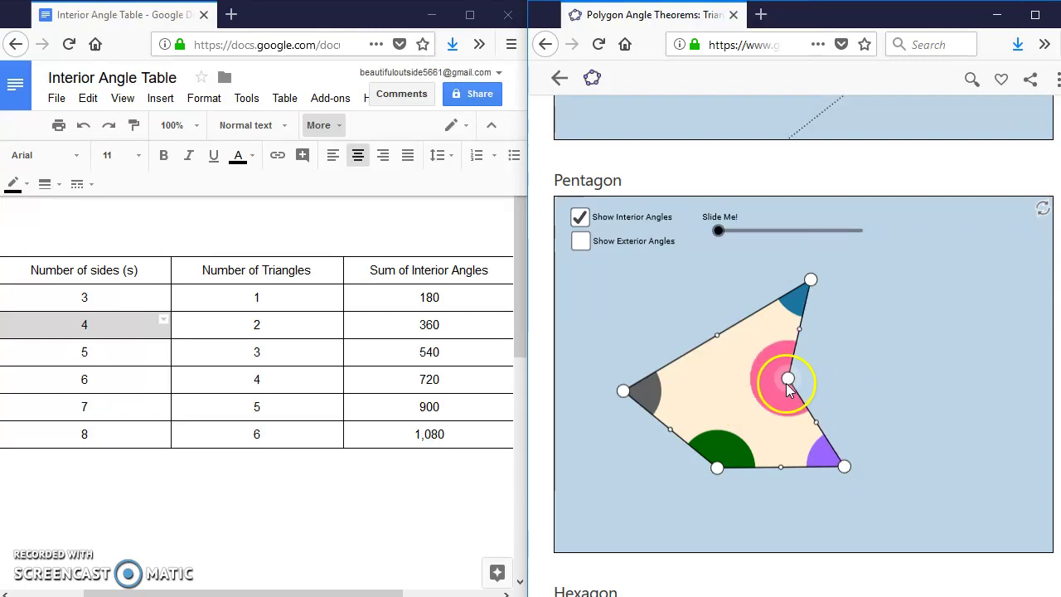
{"action": "left_click_drag", "start_coordinate": [845, 467], "coordinate": [917, 502]}
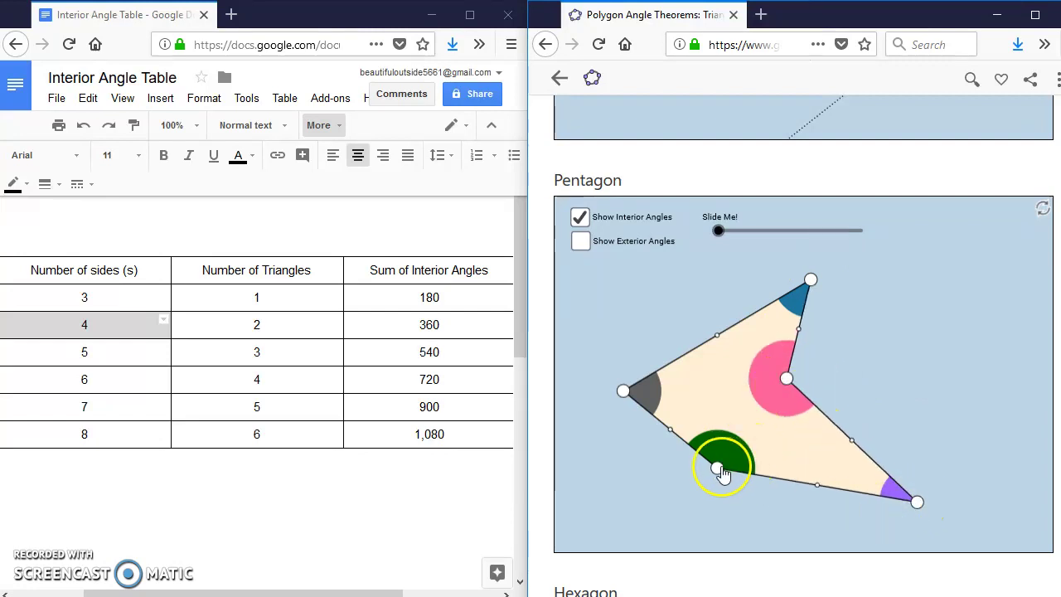
Reposition the pentagon's bottom-left, left and top vertices to refine the concave outline.
{"action": "left_click_drag", "start_coordinate": [717, 468], "coordinate": [685, 498]}
{"action": "left_click_drag", "start_coordinate": [623, 390], "coordinate": [574, 341]}
{"action": "left_click_drag", "start_coordinate": [810, 281], "coordinate": [787, 239]}
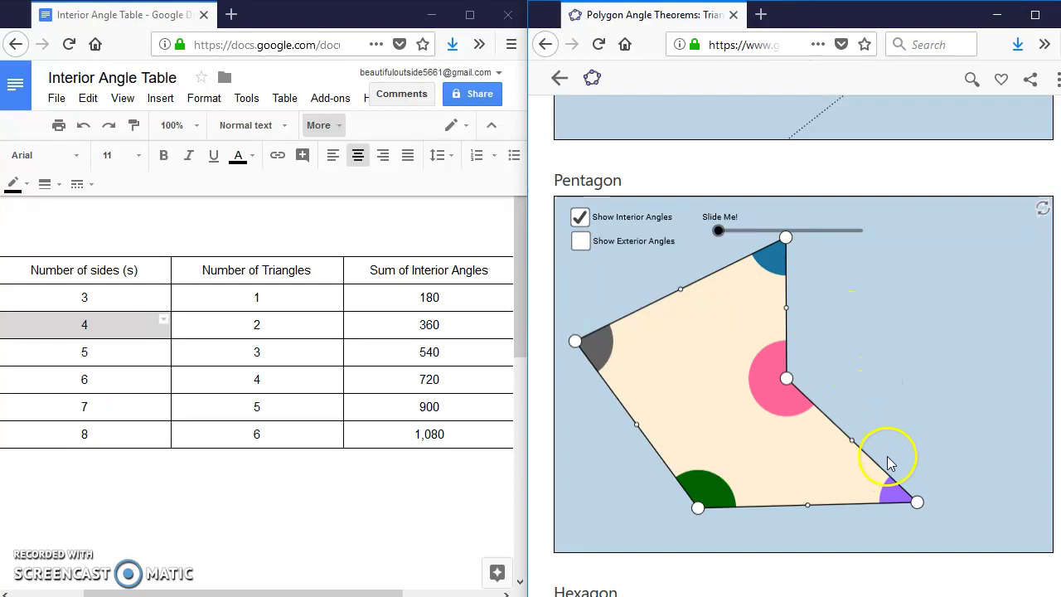
{"action": "mouse_move", "coordinate": [786, 378]}
{"action": "left_mouse_down"}
{"action": "mouse_move", "coordinate": [920, 322]}
{"action": "mouse_move", "coordinate": [970, 317]}
{"action": "mouse_move", "coordinate": [783, 387]}
{"action": "left_mouse_up"}
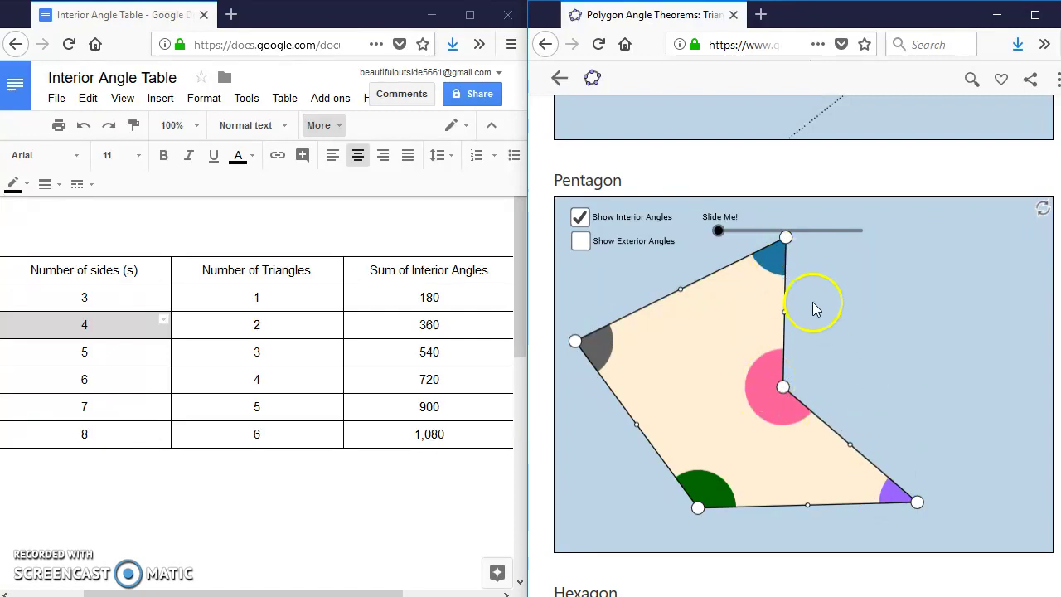
Slide the pentagon's 'Slide Me!' slider to the right end and nudge the bottom vertex.
{"action": "left_click_drag", "start_coordinate": [720, 235], "coordinate": [882, 277]}
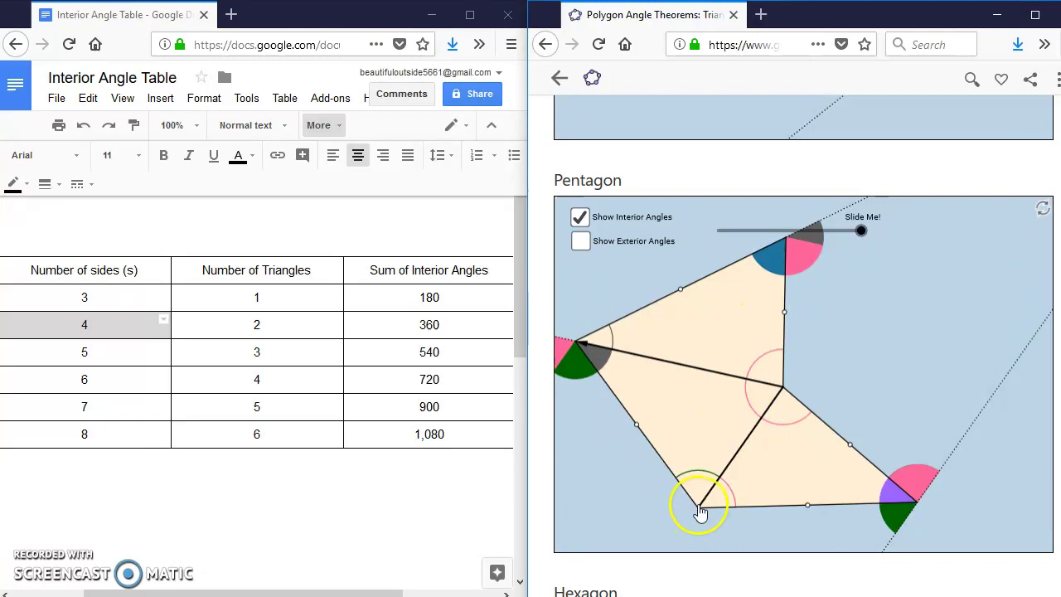
{"action": "mouse_move", "coordinate": [700, 510]}
{"action": "left_mouse_down"}
{"action": "mouse_move", "coordinate": [683, 533]}
{"action": "mouse_move", "coordinate": [760, 489]}
{"action": "mouse_move", "coordinate": [792, 449]}
{"action": "mouse_move", "coordinate": [873, 395]}
{"action": "mouse_move", "coordinate": [703, 509]}
{"action": "left_mouse_up"}
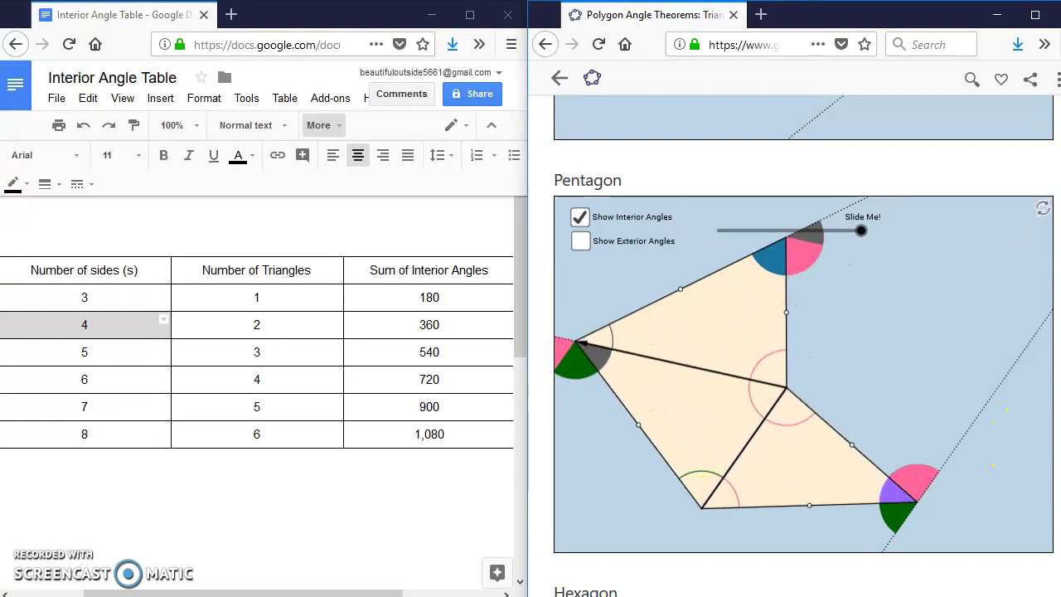
Push the Hexagon applet's right vertex inward, then fine-tune it slightly left into a reflex angle.
{"action": "scroll", "coordinate": [580, 342], "scroll_direction": "down", "scroll_amount": 3}
{"action": "scroll", "coordinate": [804, 345], "scroll_direction": "down", "scroll_amount": 3}
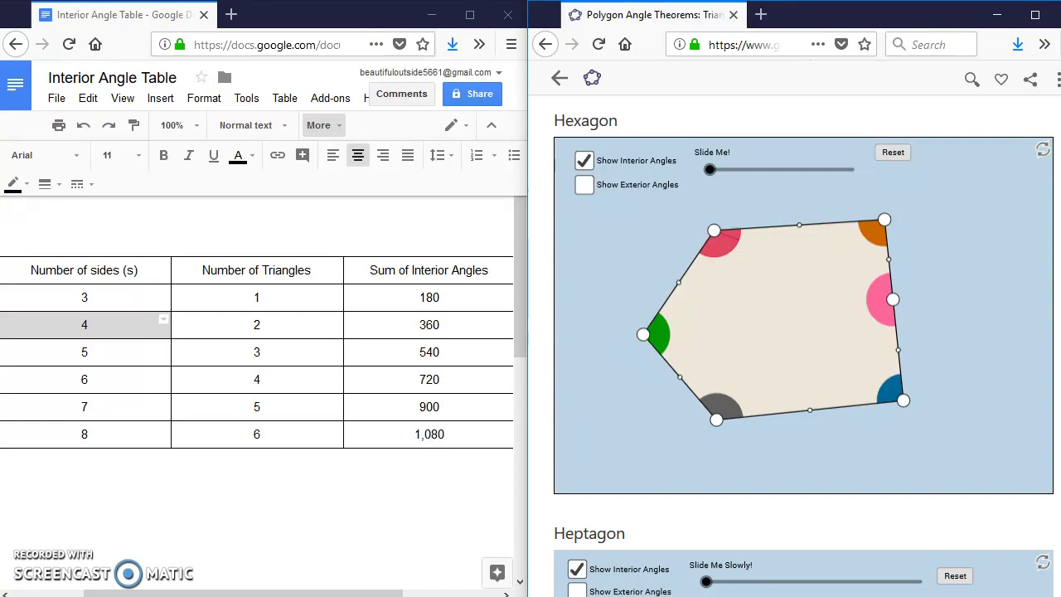
{"action": "left_click_drag", "start_coordinate": [893, 299], "coordinate": [835, 314]}
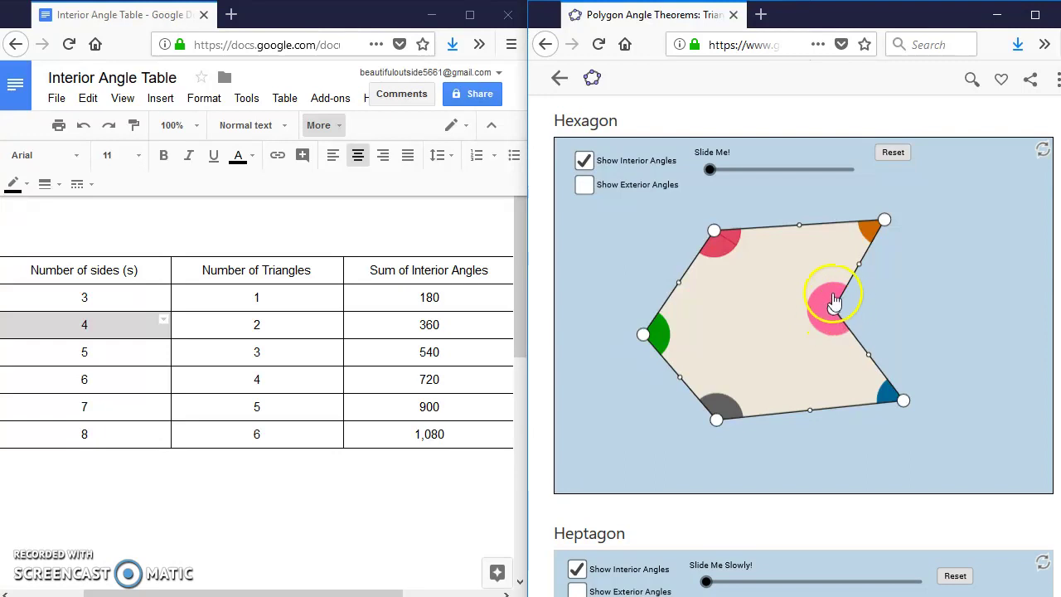
{"action": "mouse_move", "coordinate": [833, 311]}
{"action": "left_mouse_down"}
{"action": "mouse_move", "coordinate": [858, 315]}
{"action": "mouse_move", "coordinate": [834, 315]}
{"action": "left_mouse_up"}
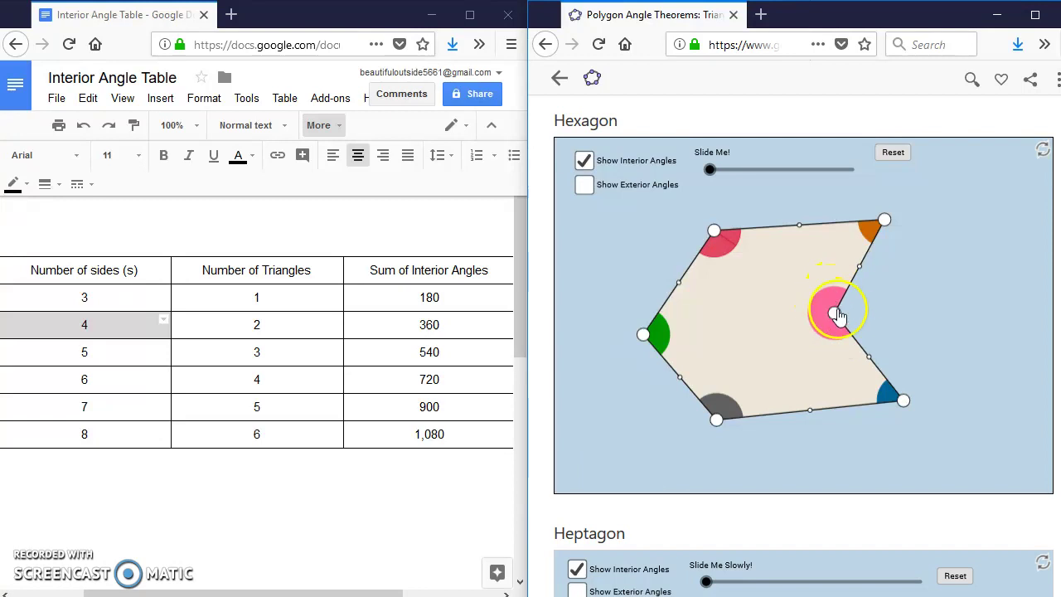
{"action": "mouse_move", "coordinate": [835, 315]}
{"action": "left_mouse_down"}
{"action": "mouse_move", "coordinate": [813, 316]}
{"action": "mouse_move", "coordinate": [825, 321]}
{"action": "left_mouse_up"}
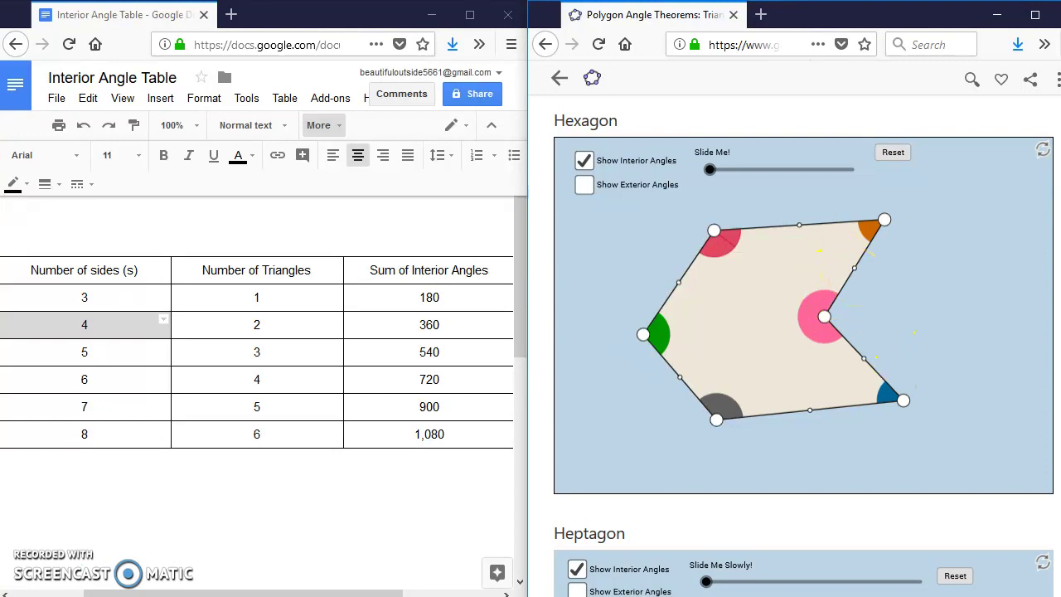
Push the heptagon's green vertex inward, then drag 'Slide Me Slowly!' to the right end.
{"action": "scroll", "coordinate": [829, 331], "scroll_direction": "down", "scroll_amount": 5}
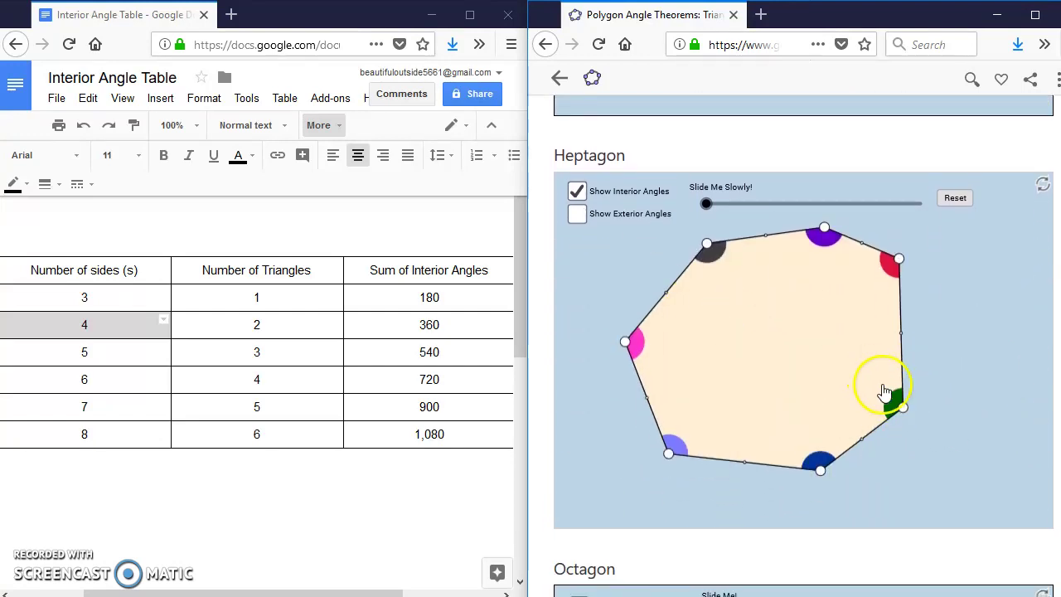
{"action": "left_click_drag", "start_coordinate": [899, 406], "coordinate": [830, 370]}
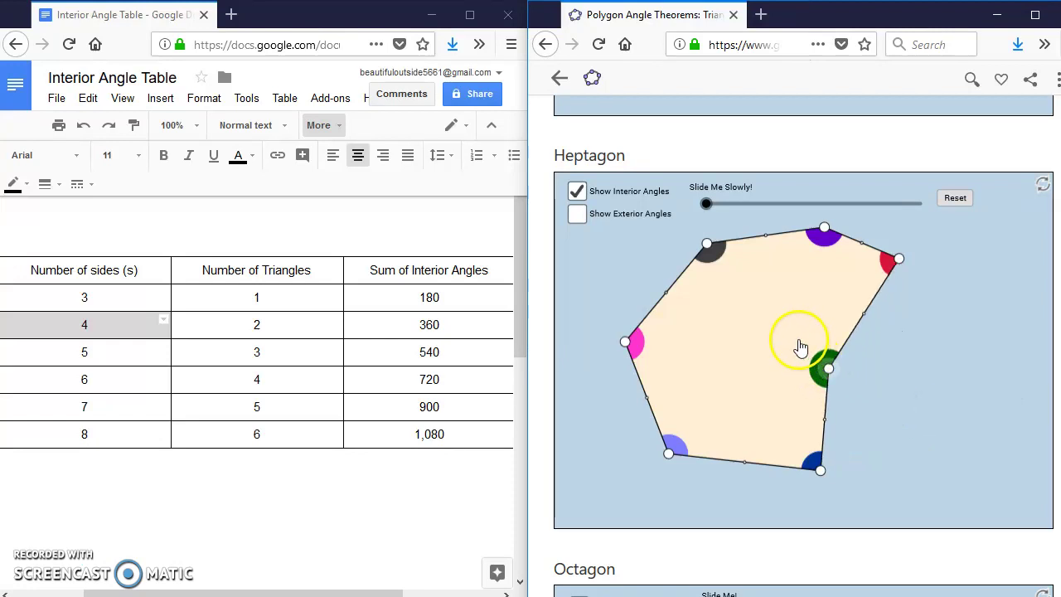
{"action": "left_click_drag", "start_coordinate": [707, 205], "coordinate": [929, 198]}
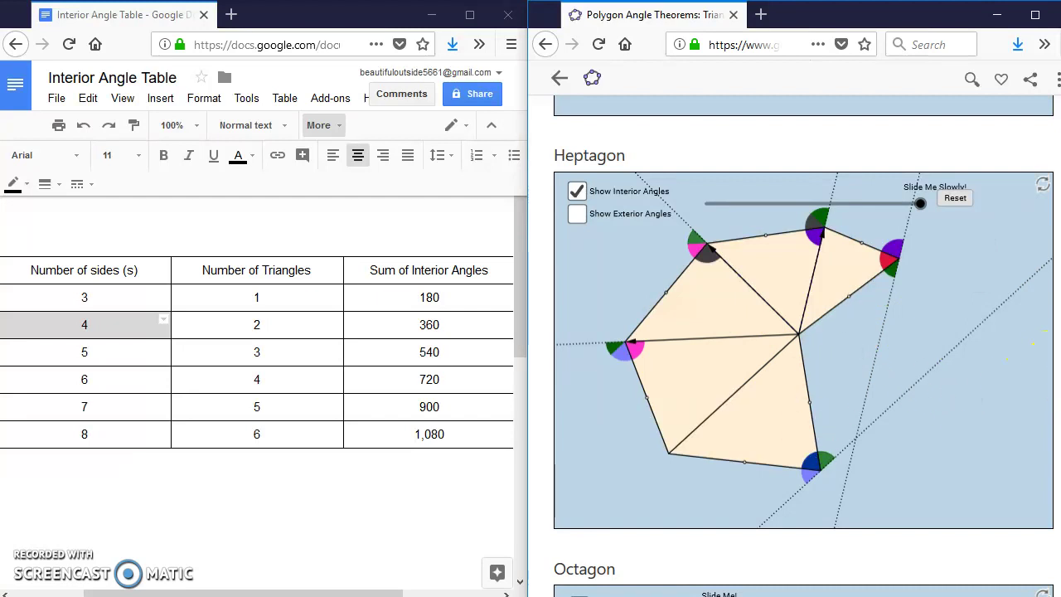
Scroll down past the heptagon until the Octagon applet is fully visible.
{"action": "scroll", "coordinate": [1011, 348], "scroll_direction": "down", "scroll_amount": 4}
{"action": "scroll", "coordinate": [804, 348], "scroll_direction": "down", "scroll_amount": 4}
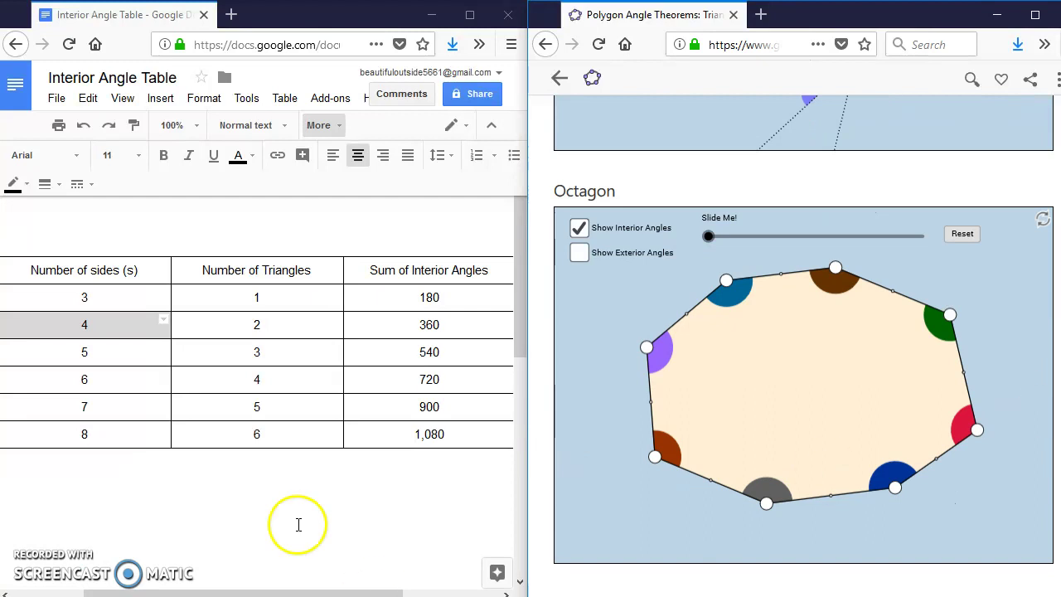